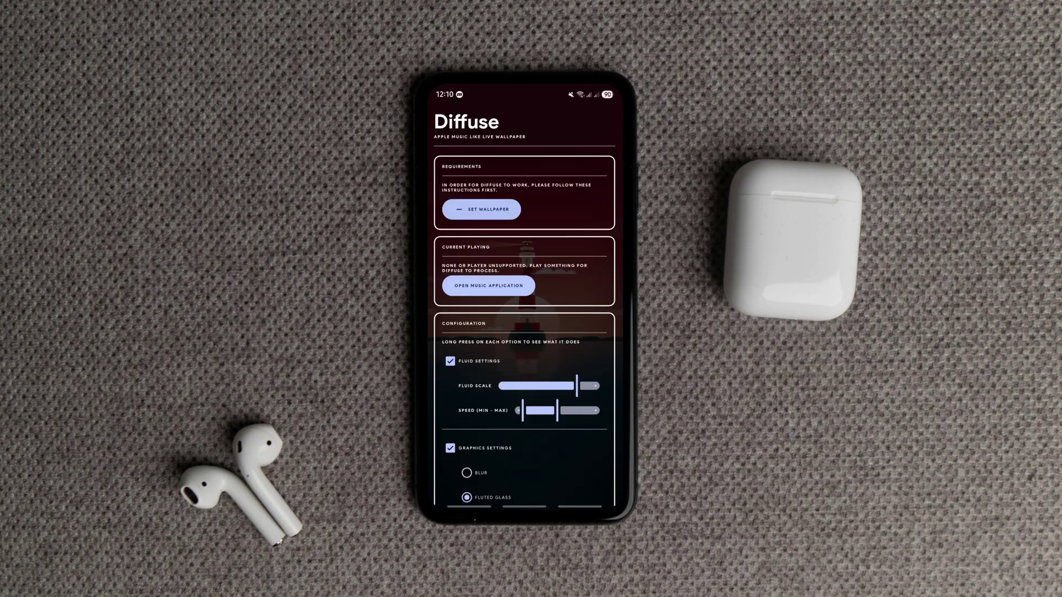
Apply the Diffuse live wallpaper to the home screen and scroll its settings.
click(481, 209)
click(581, 487)
click(546, 445)
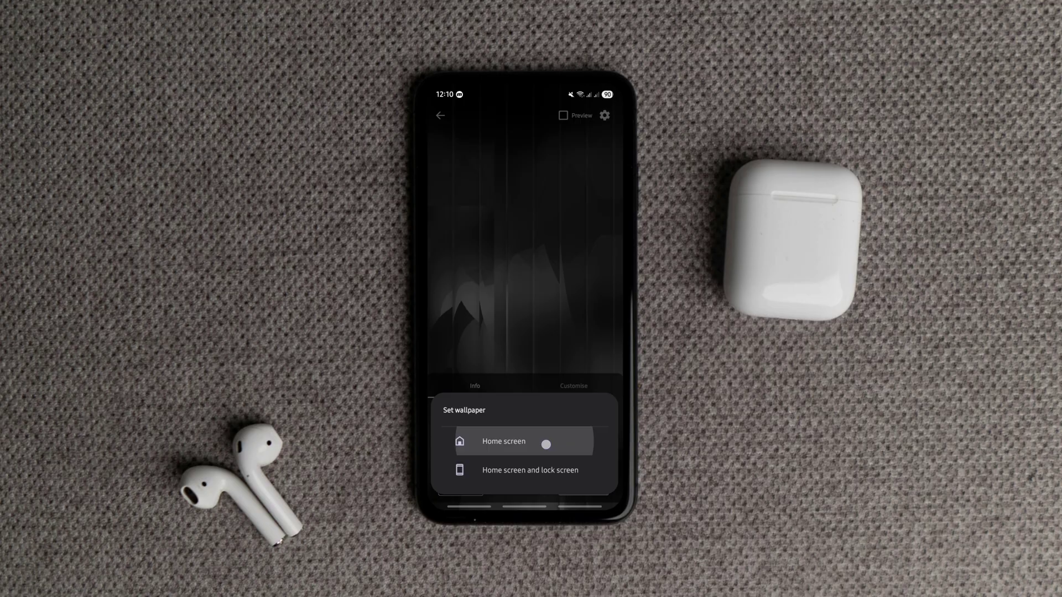
drag(594, 414, 594, 301)
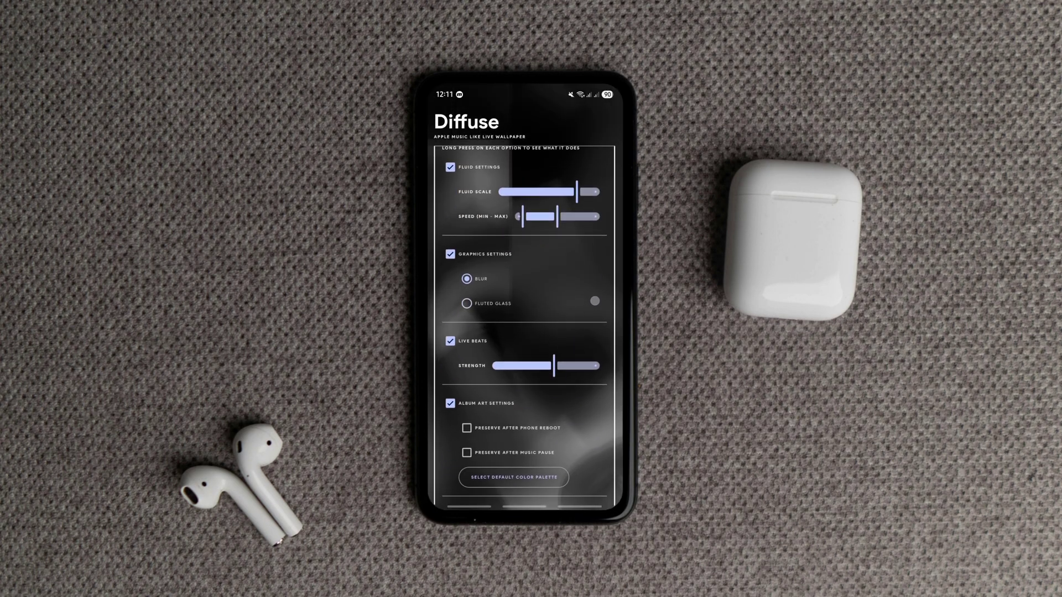
drag(539, 365, 554, 366)
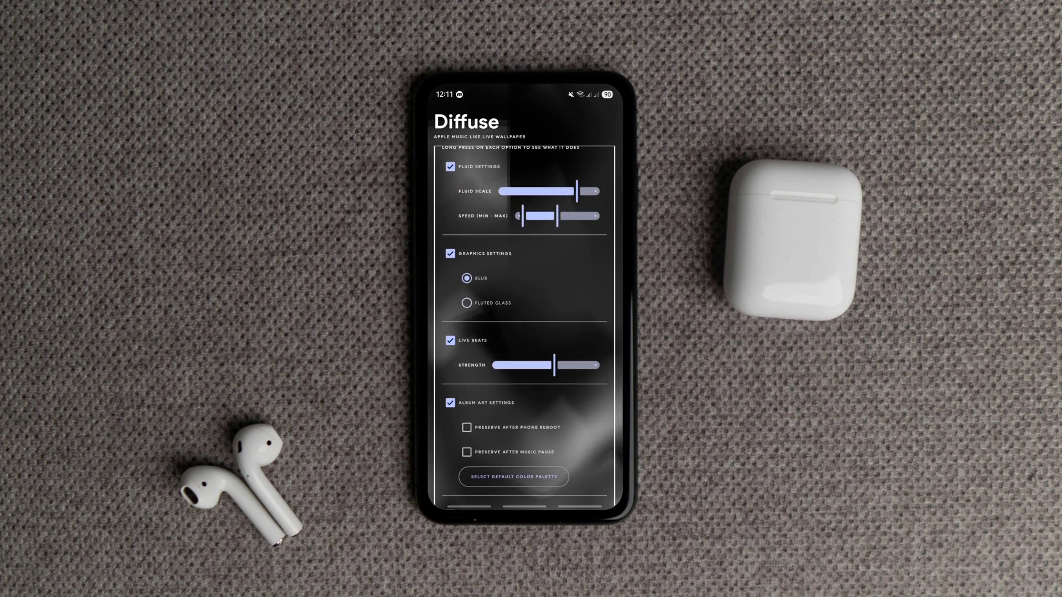
drag(573, 419, 574, 208)
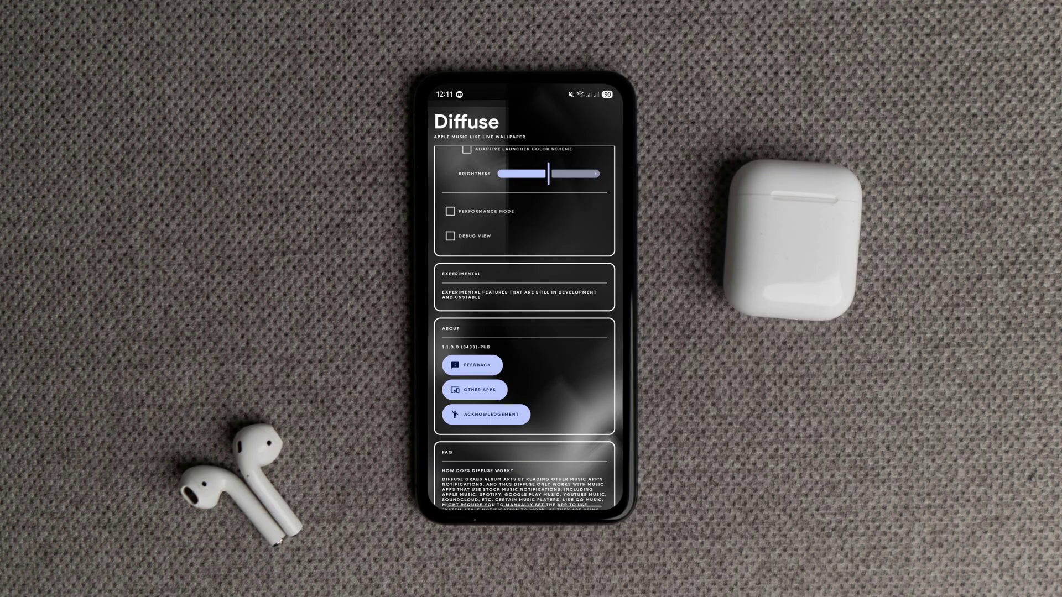
drag(585, 300, 585, 465)
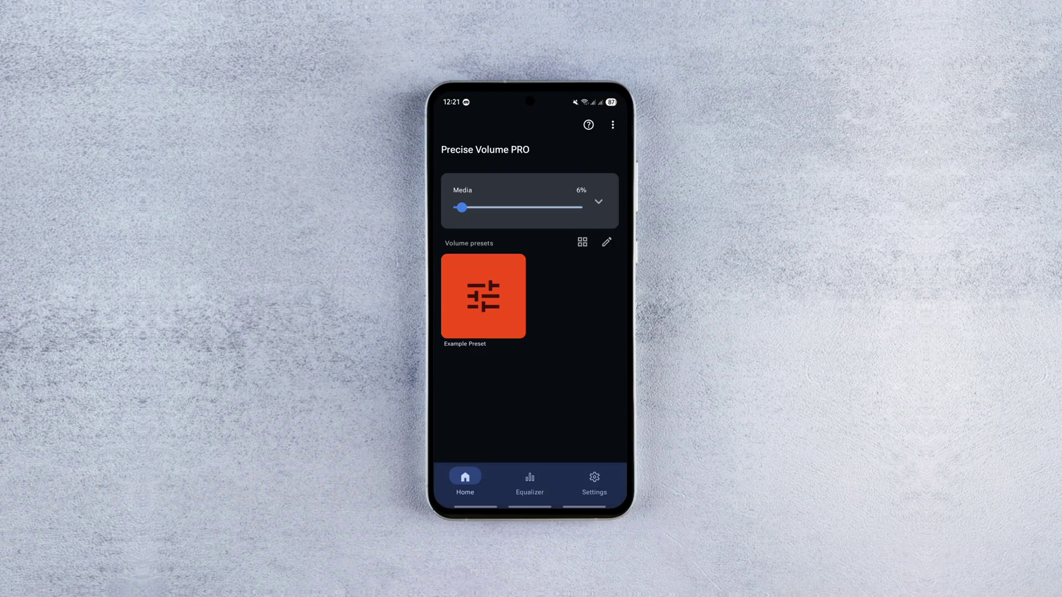
Expand and collapse the all-volumes panel, then reach Volume Button Override settings.
click(598, 202)
click(606, 191)
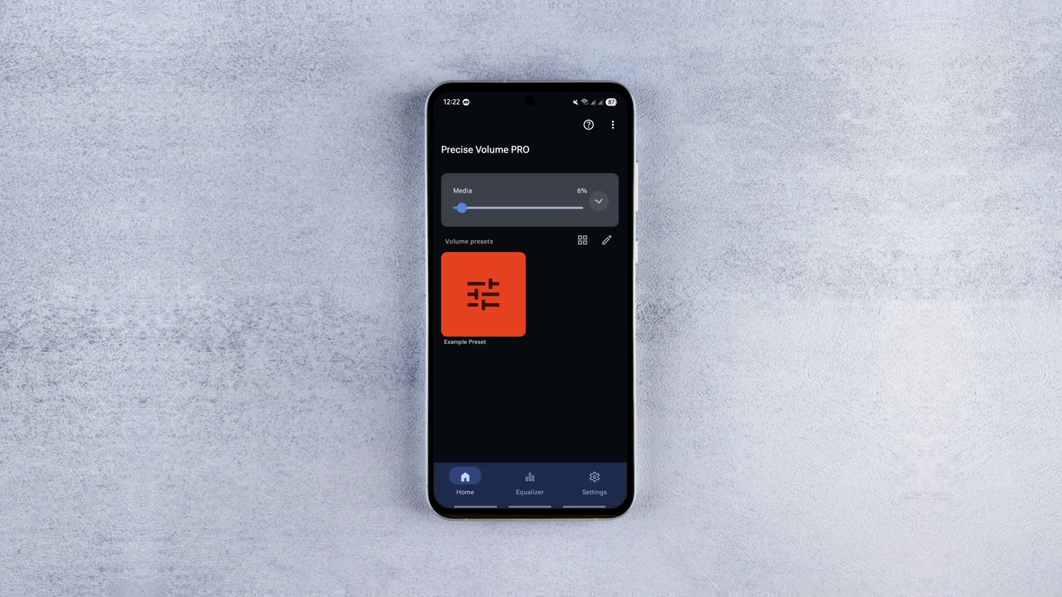
click(596, 483)
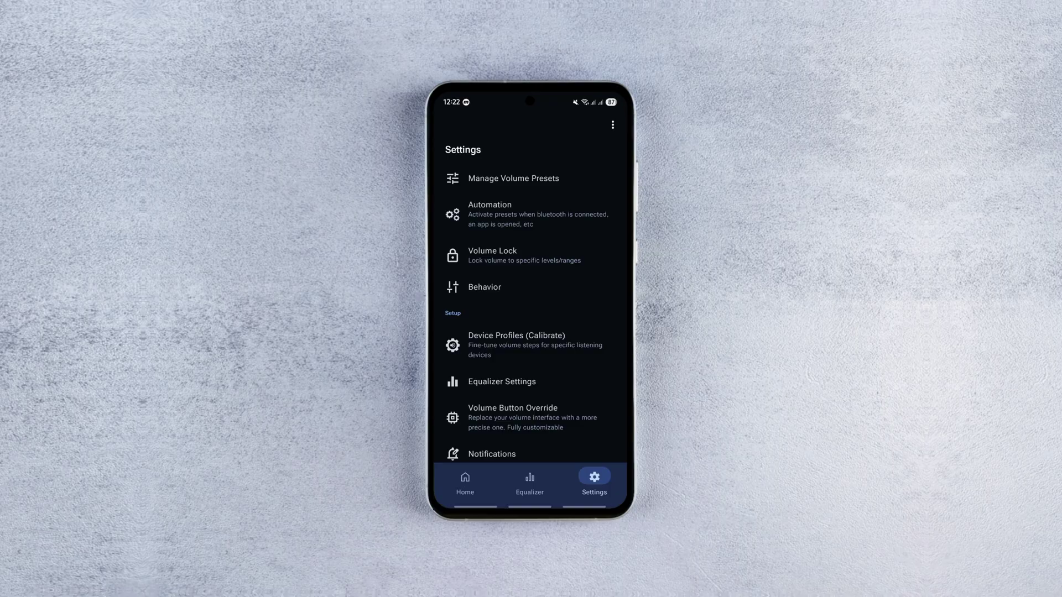
click(554, 417)
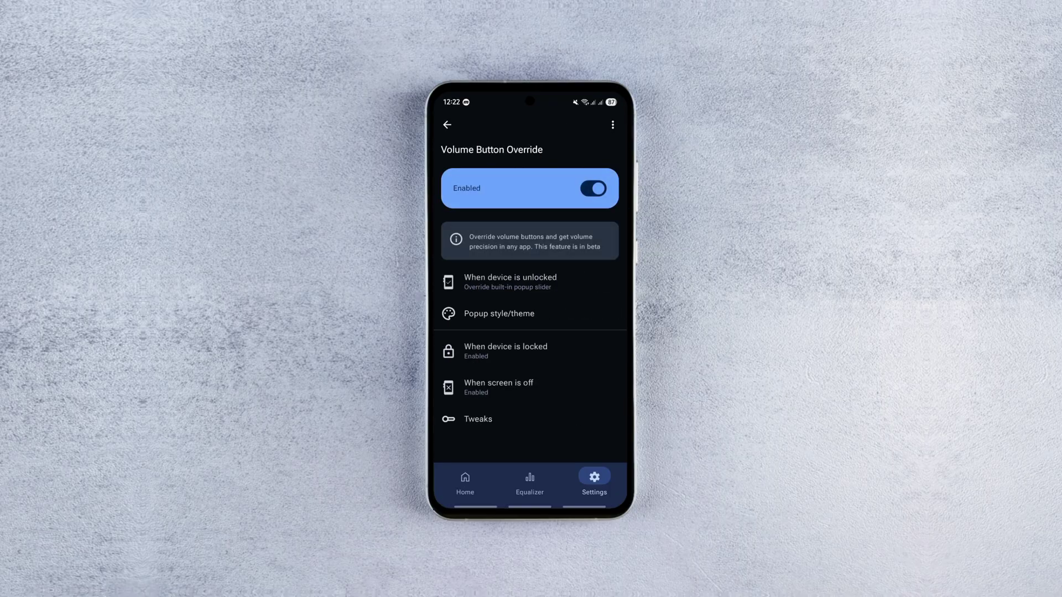
Show the custom volume popup as a full sheet with Call, Ring, Notification and Alarm sliders.
key(XF86AudioRaiseVolume)
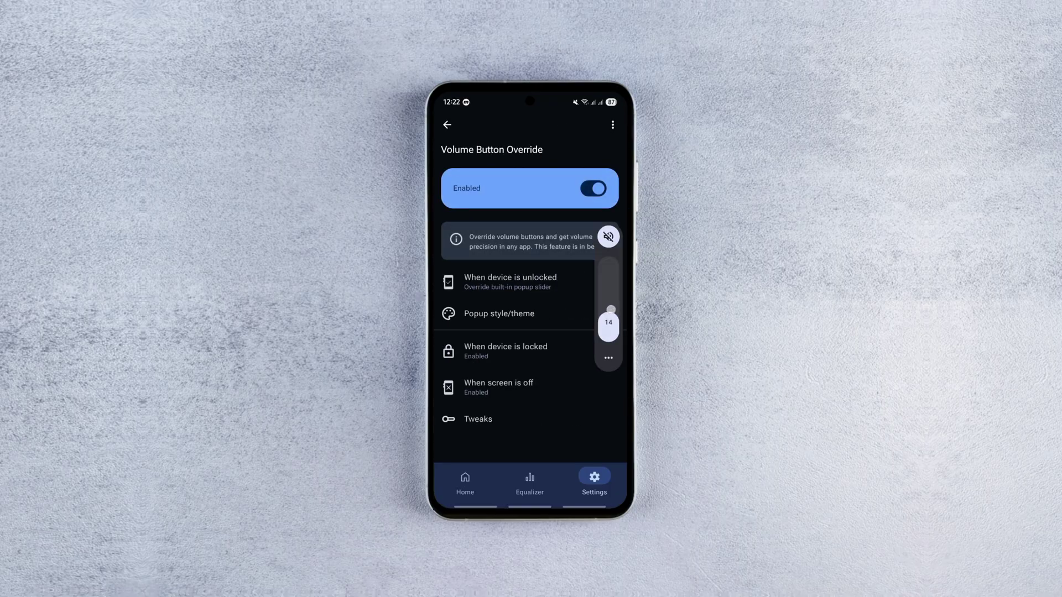
click(608, 360)
click(600, 439)
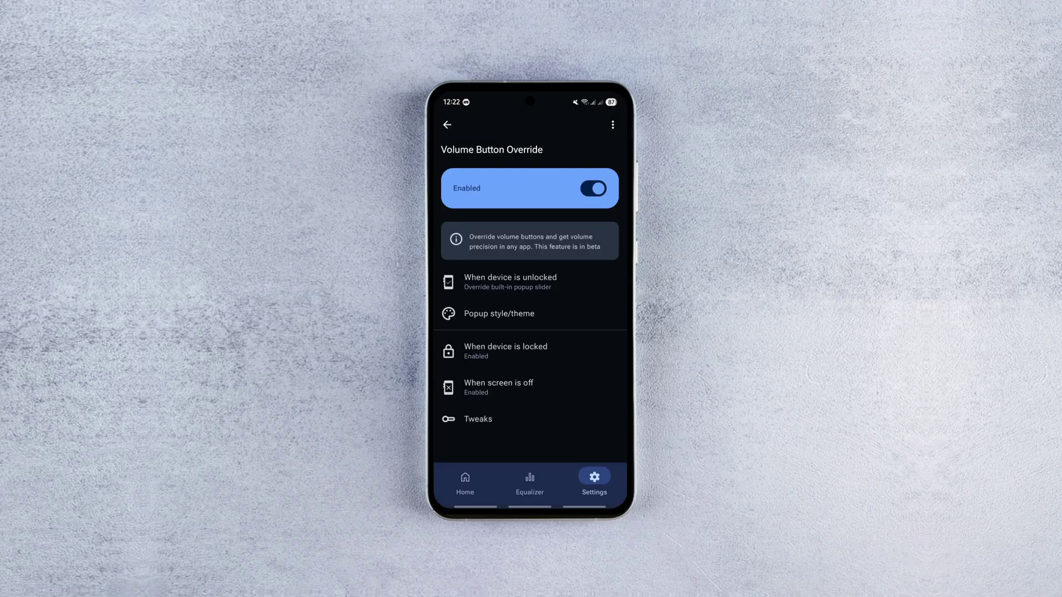
Preview the Android 15 and Android 16 popup styles.
click(549, 317)
click(602, 368)
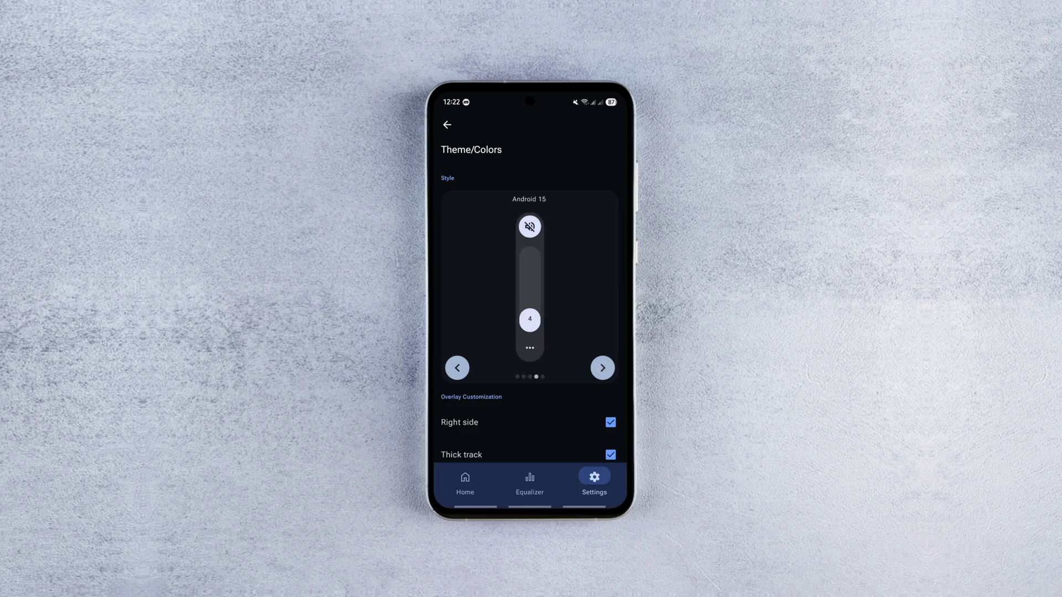
click(603, 368)
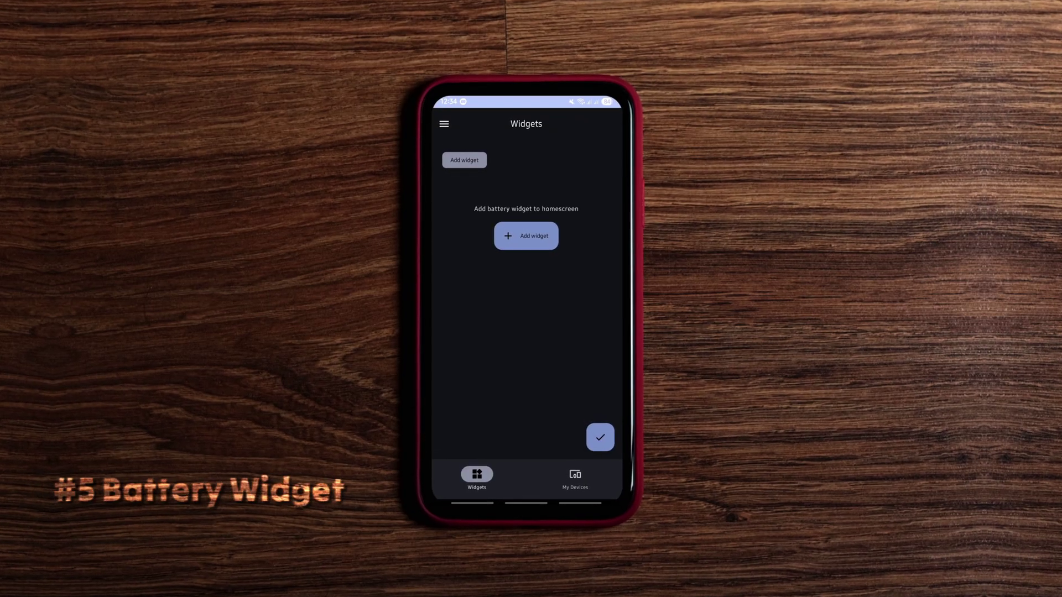
View the tracked devices, then drag the Battery Widget onto the home screen.
click(577, 478)
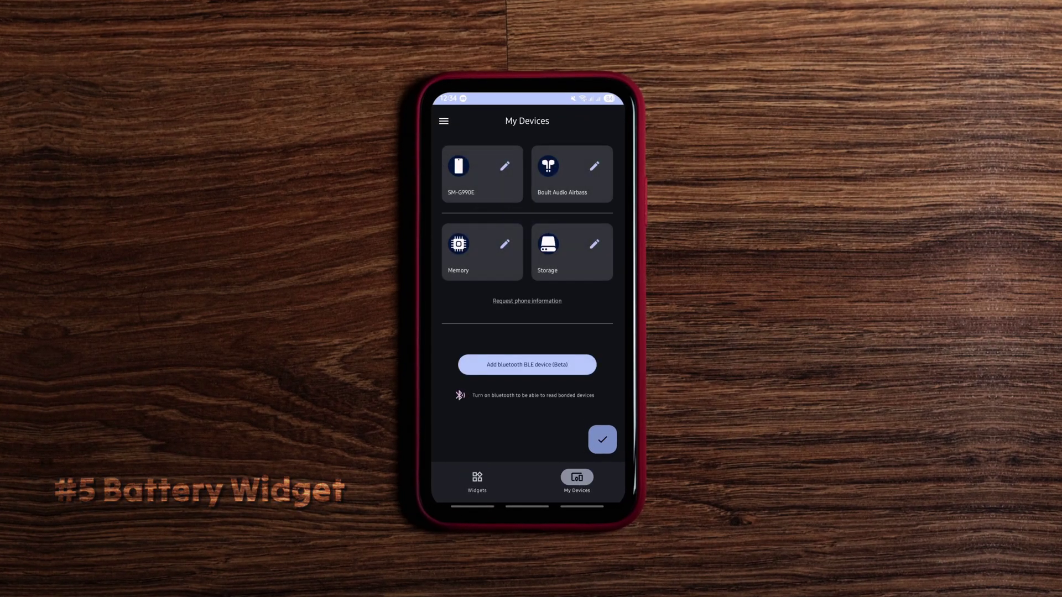
click(477, 478)
click(545, 368)
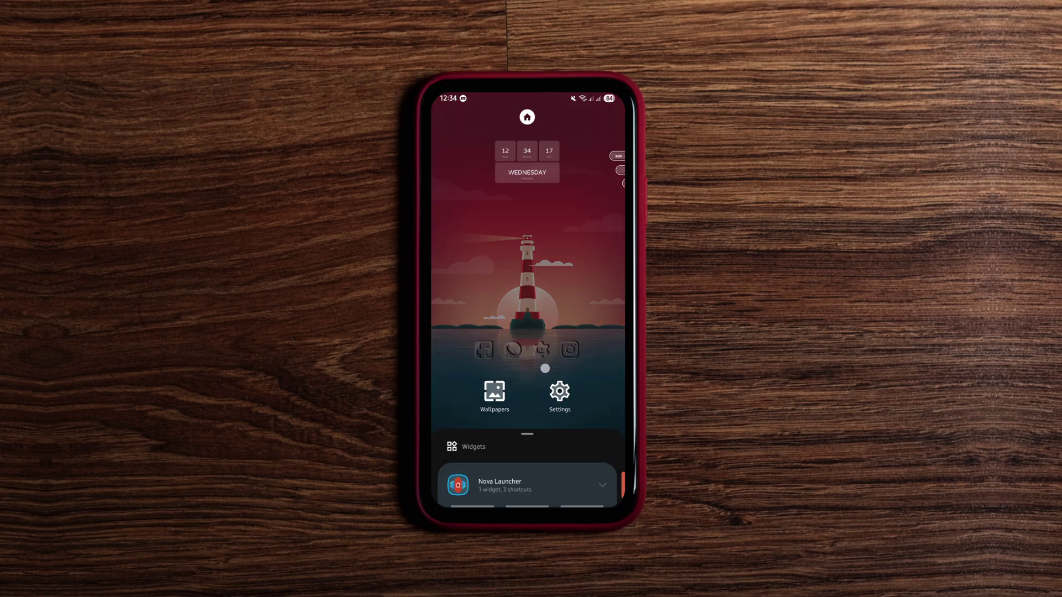
drag(527, 449, 527, 167)
click(498, 190)
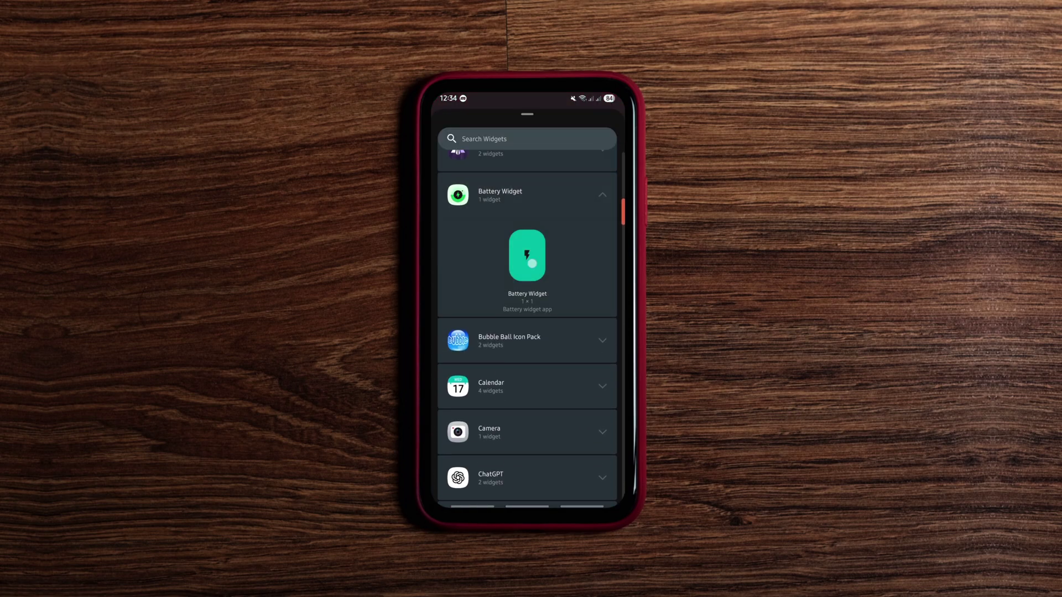
mouse_move(527, 256)
mouse_down()
mouse_move(491, 291)
mouse_move(597, 275)
mouse_up()
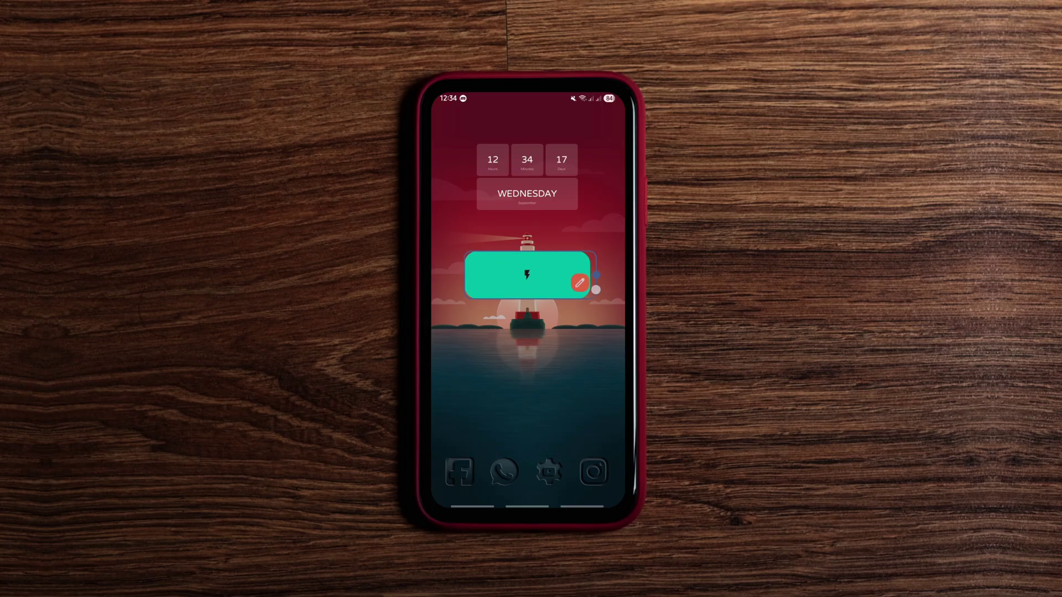
Browse the widget's Style zero, two-device stacked and Style one layouts.
click(574, 282)
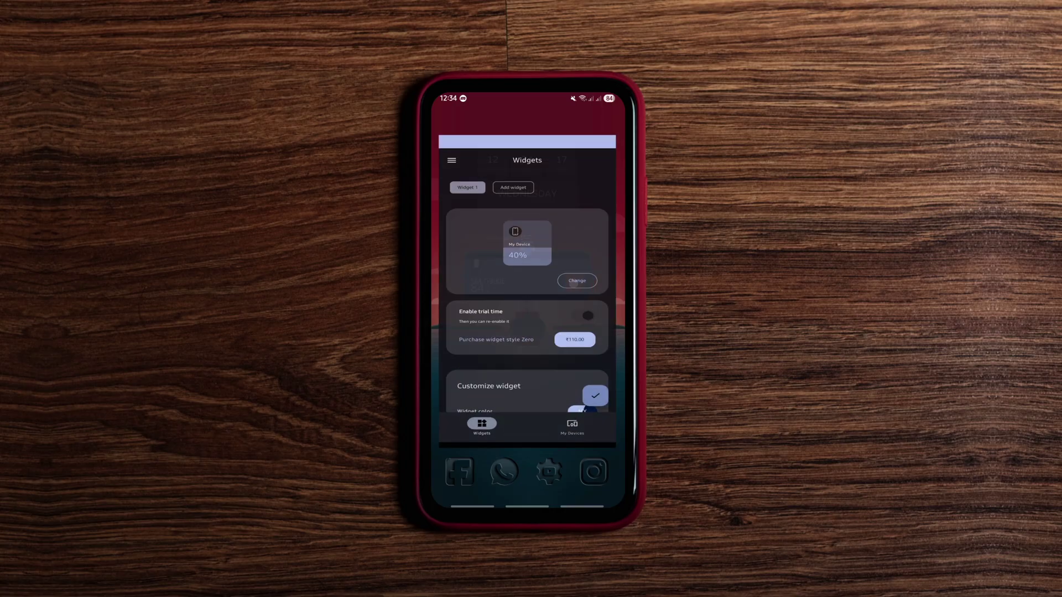
click(581, 285)
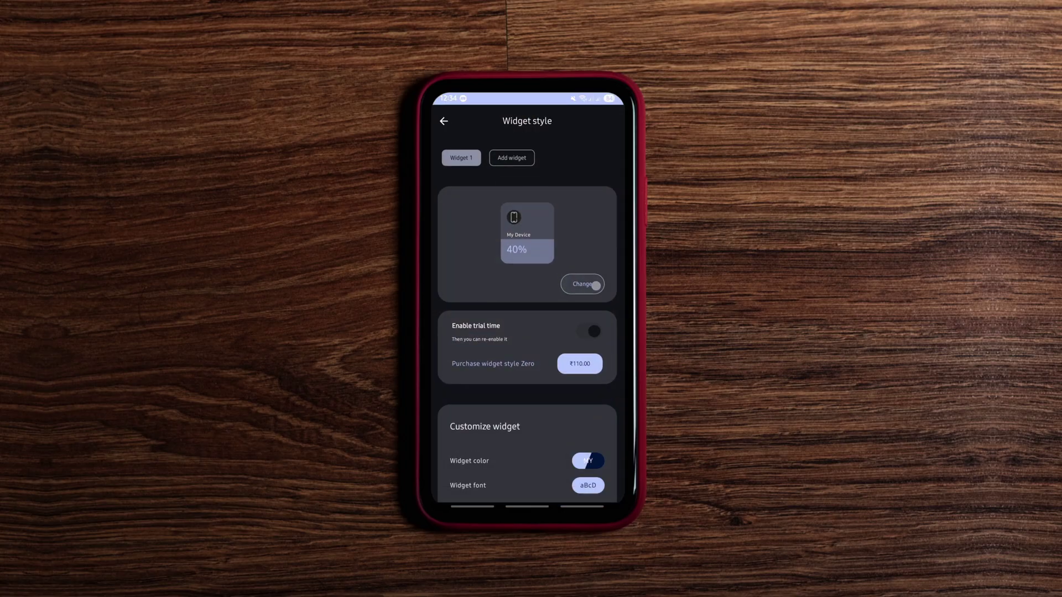
scroll(580, 349, down, 3)
scroll(579, 349, down, 3)
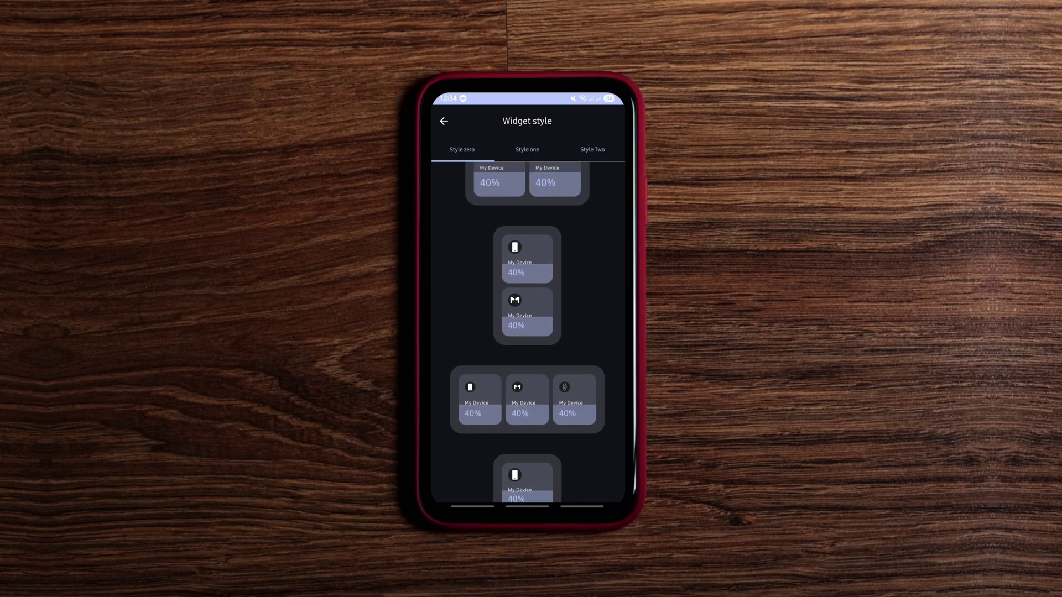
scroll(579, 349, down, 3)
scroll(579, 349, down, 3)
scroll(579, 349, down, 3)
click(580, 350)
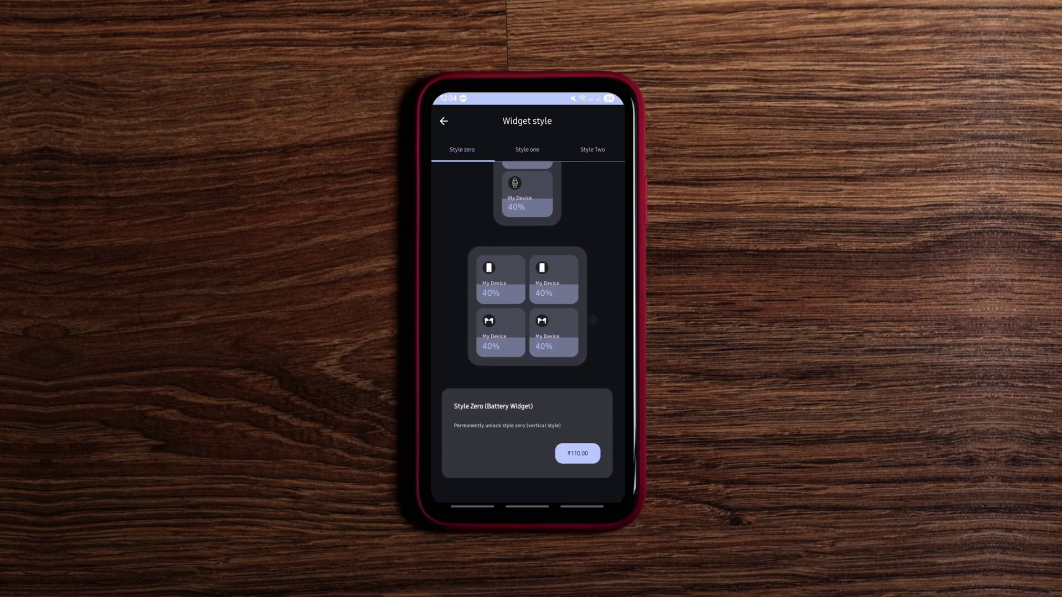
scroll(582, 332, down, 3)
scroll(587, 358, down, 3)
scroll(556, 377, down, 3)
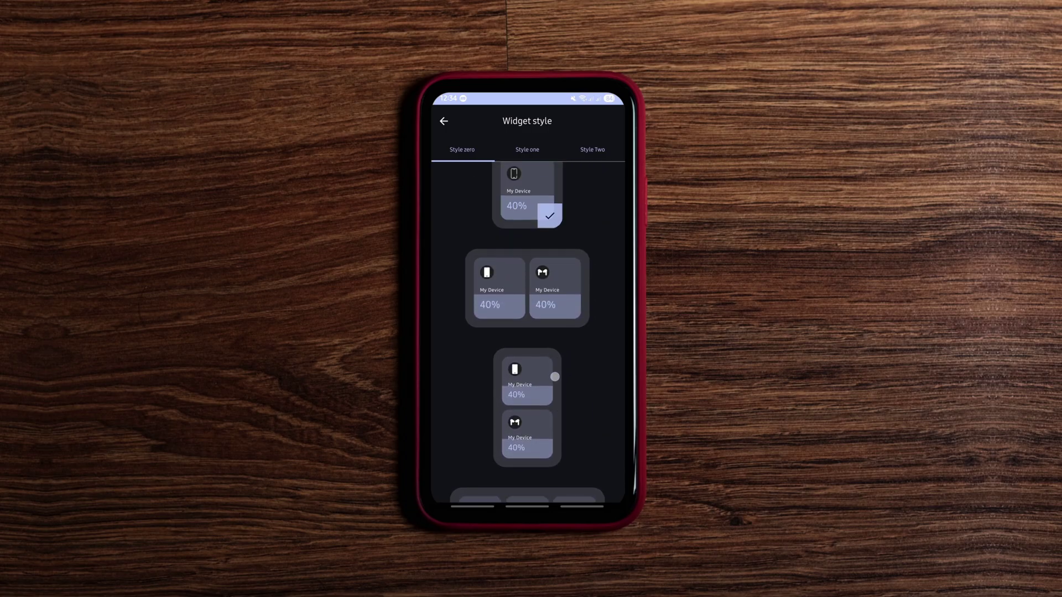
click(552, 287)
click(529, 152)
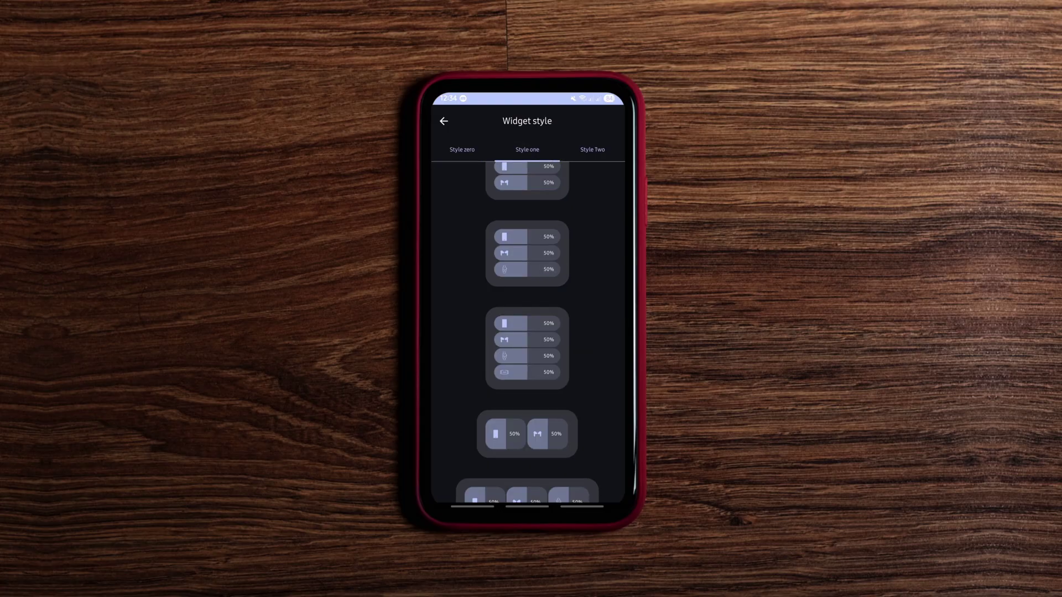
scroll(573, 366, up, 2)
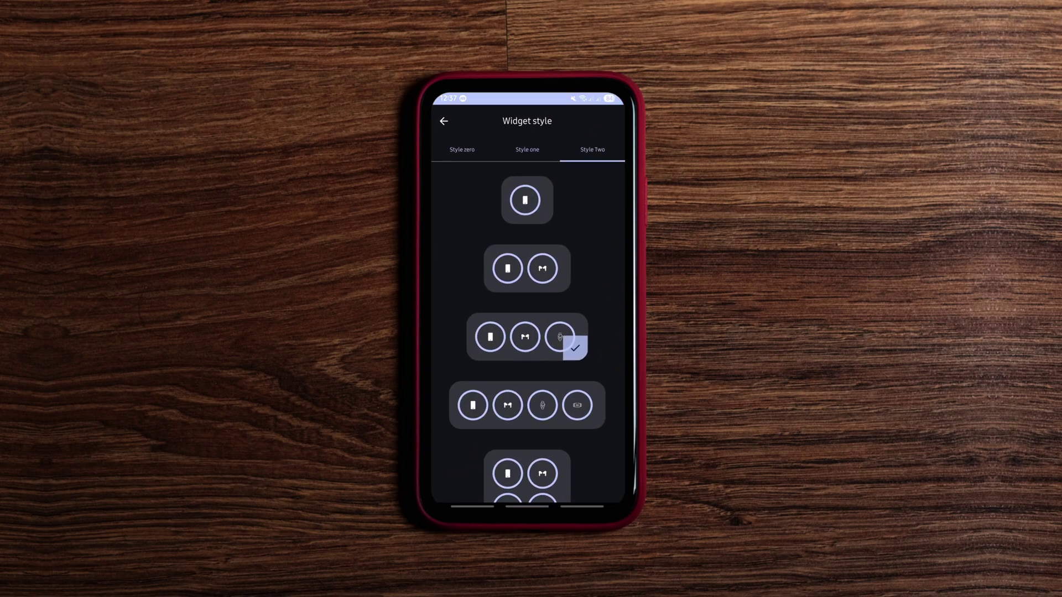
Apply the three-circle Style Two layout and expand the app's full side menu.
click(463, 149)
click(444, 121)
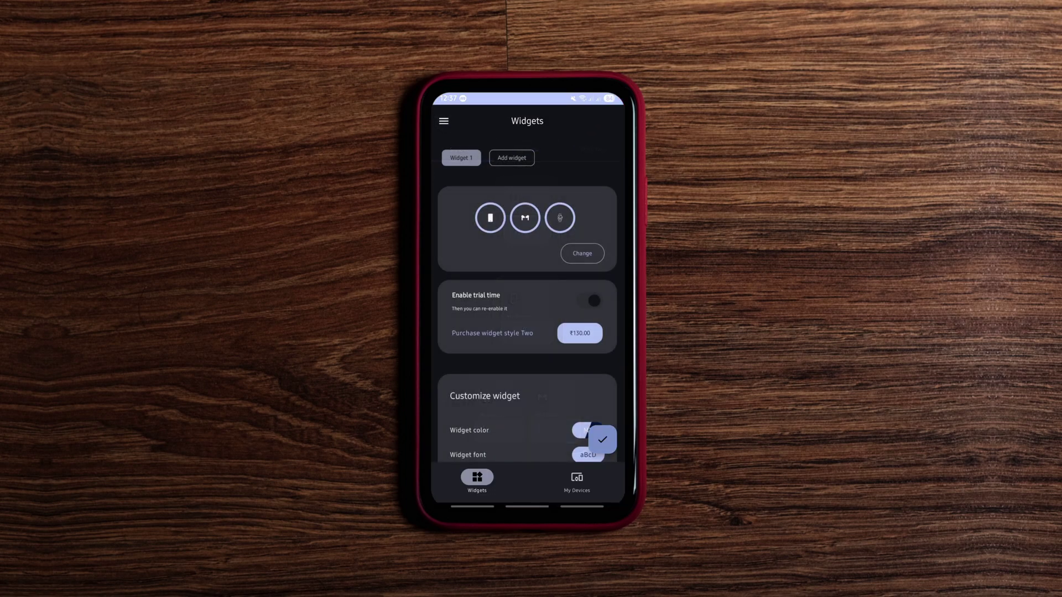
click(444, 120)
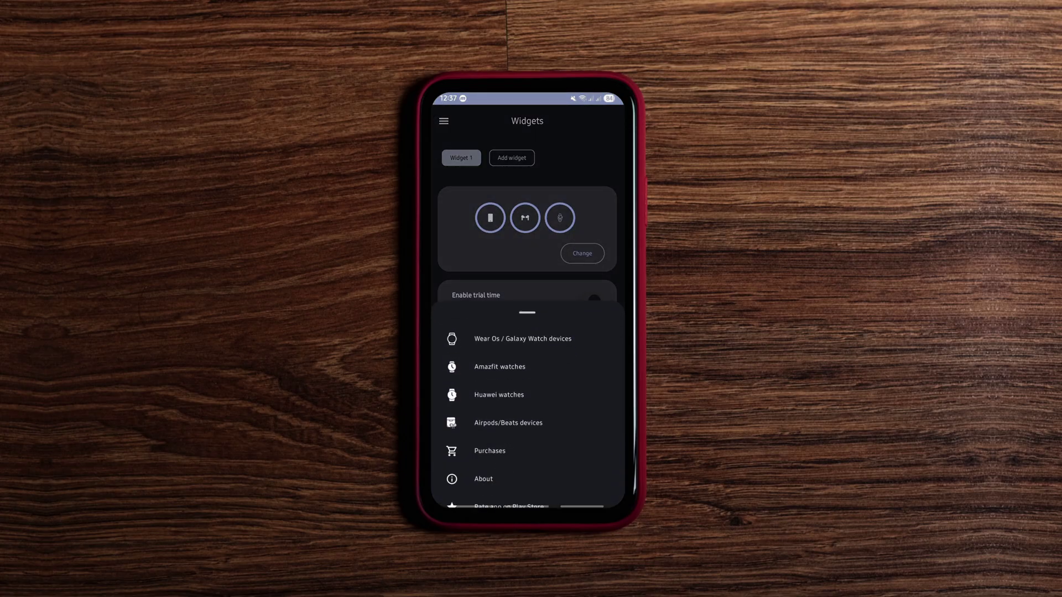
drag(548, 340, 548, 237)
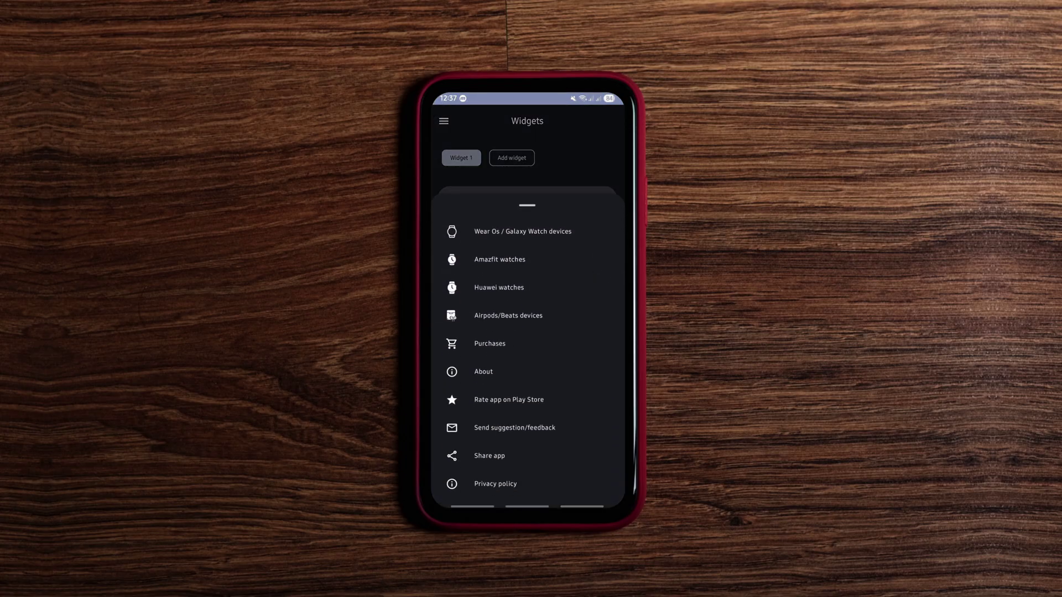